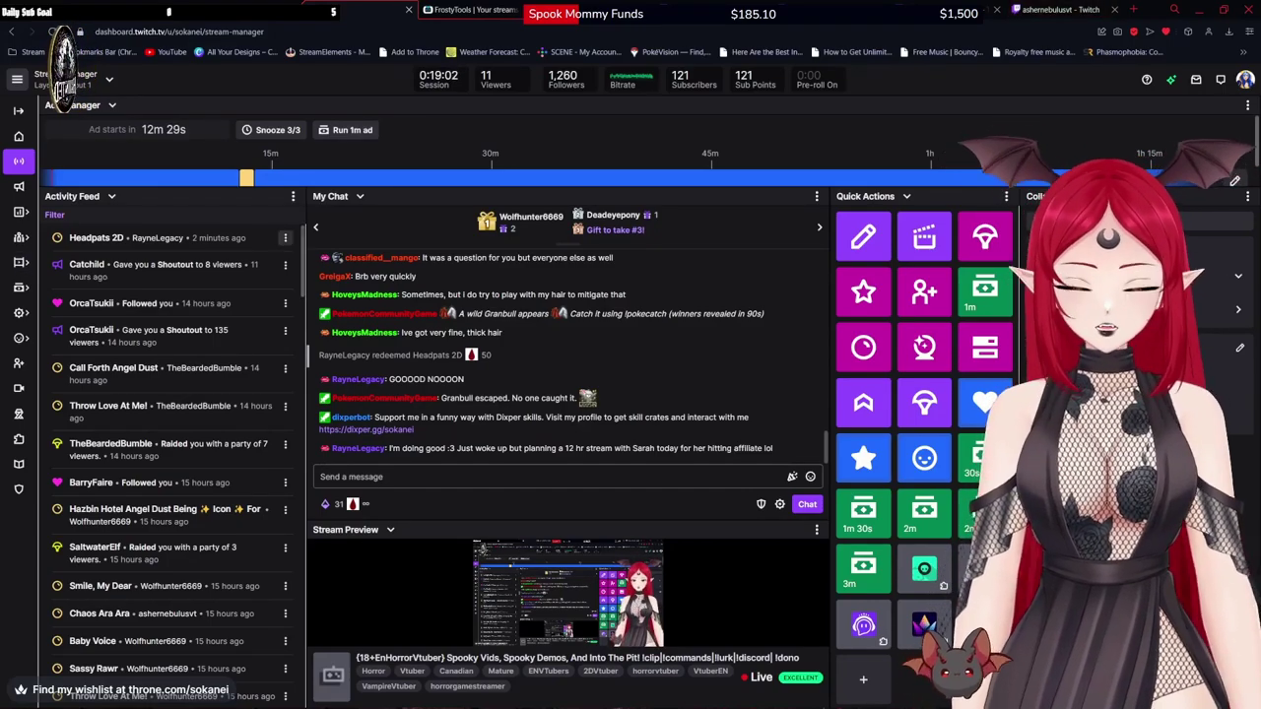
Open the Video Producer and examine the past broadcasts and highlights, checking which older broadcasts are expiring.
mouse_move(18, 262)
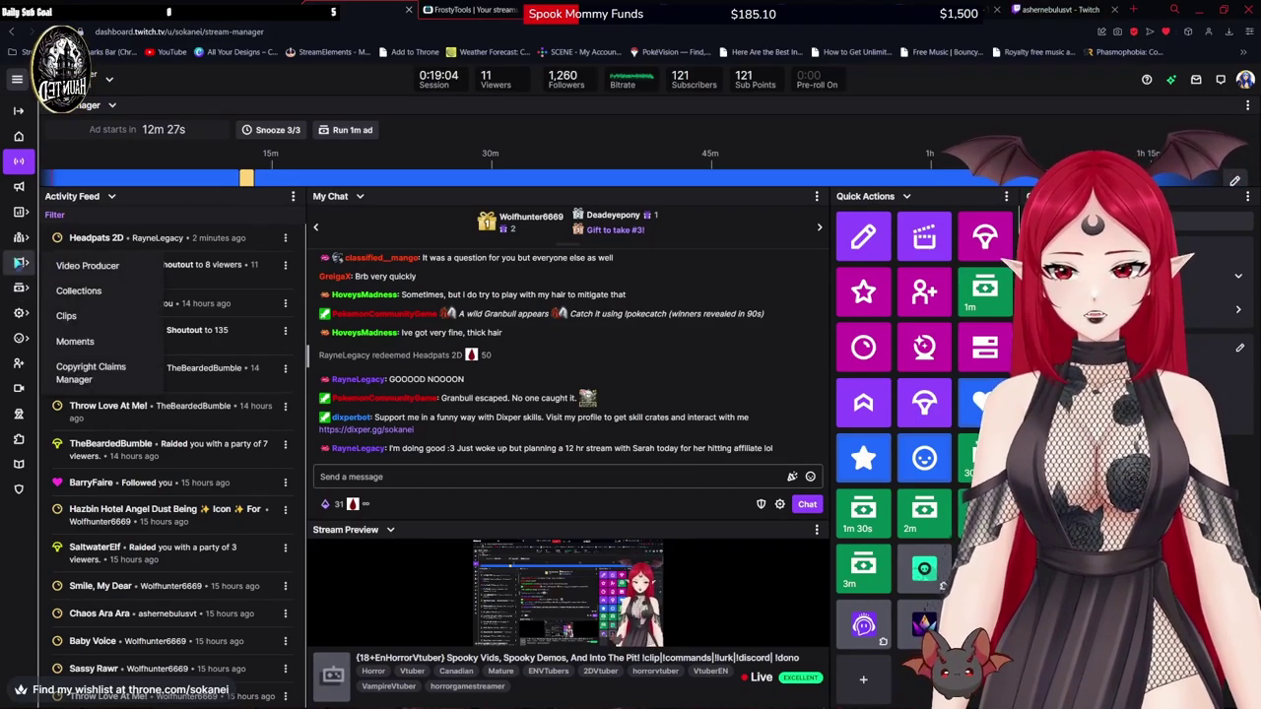
click(111, 266)
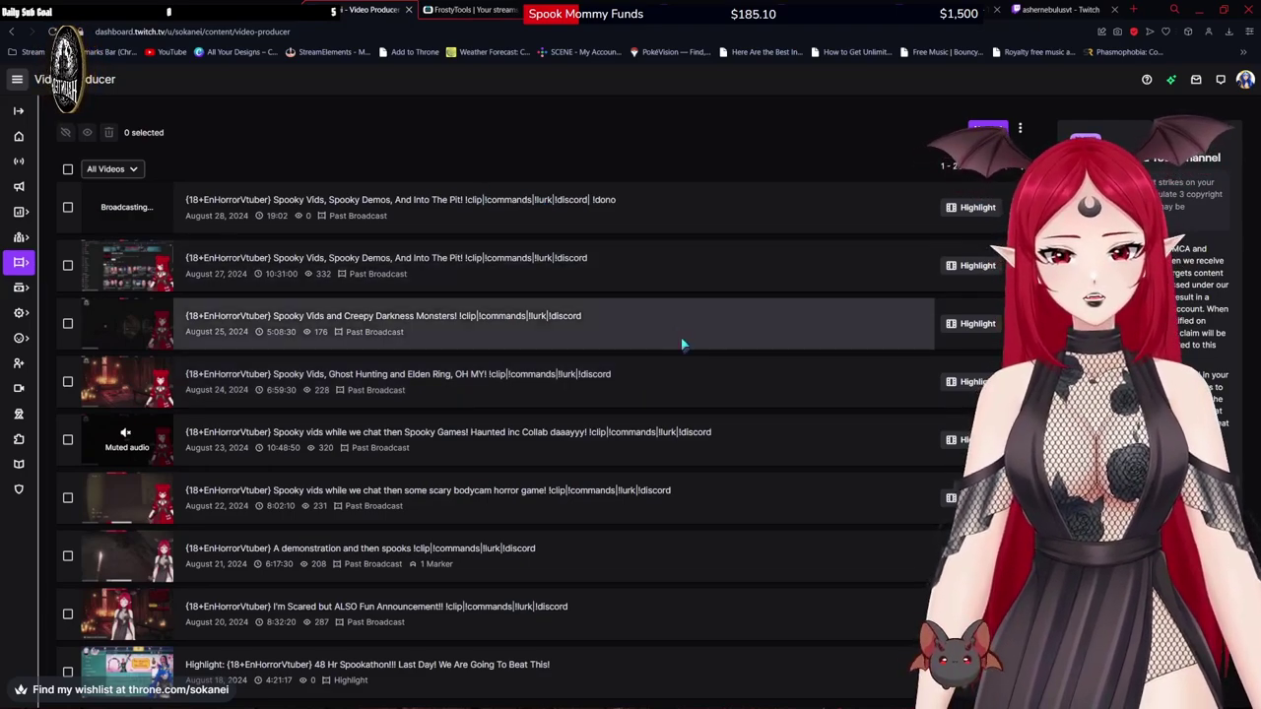
scroll(682, 414, down, 5)
scroll(683, 423, down, 1)
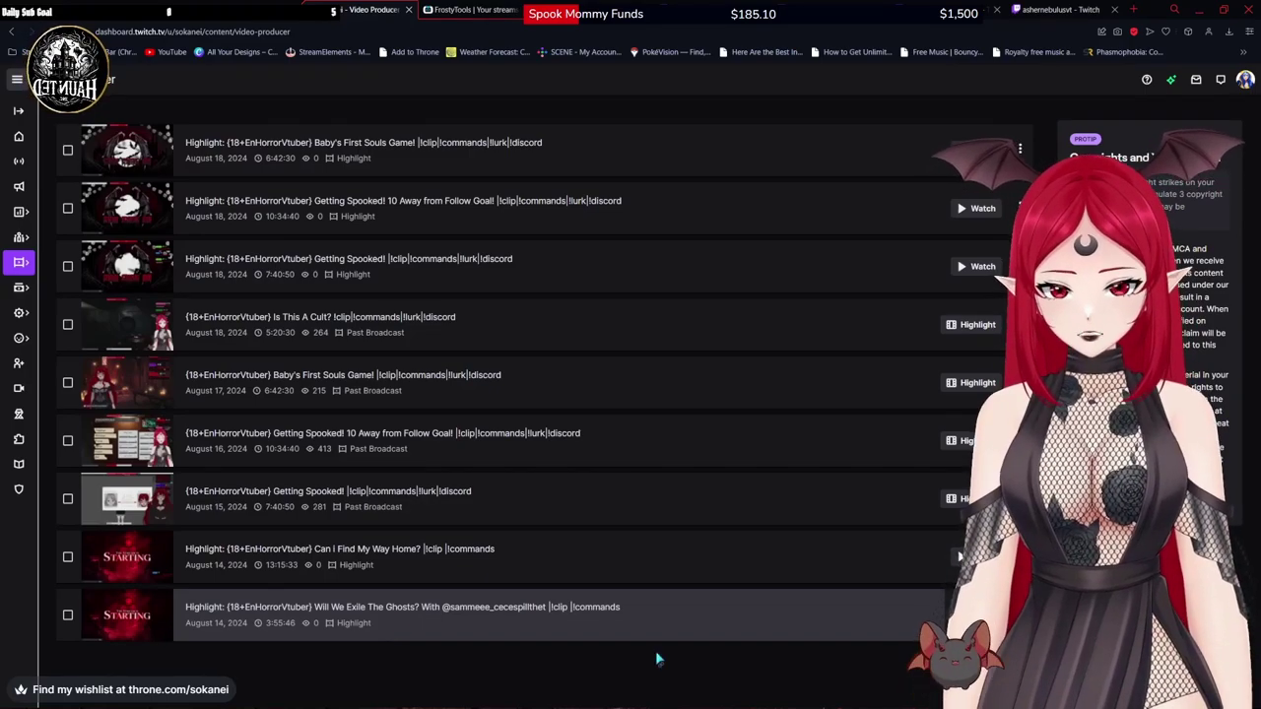
scroll(542, 384, down, 5)
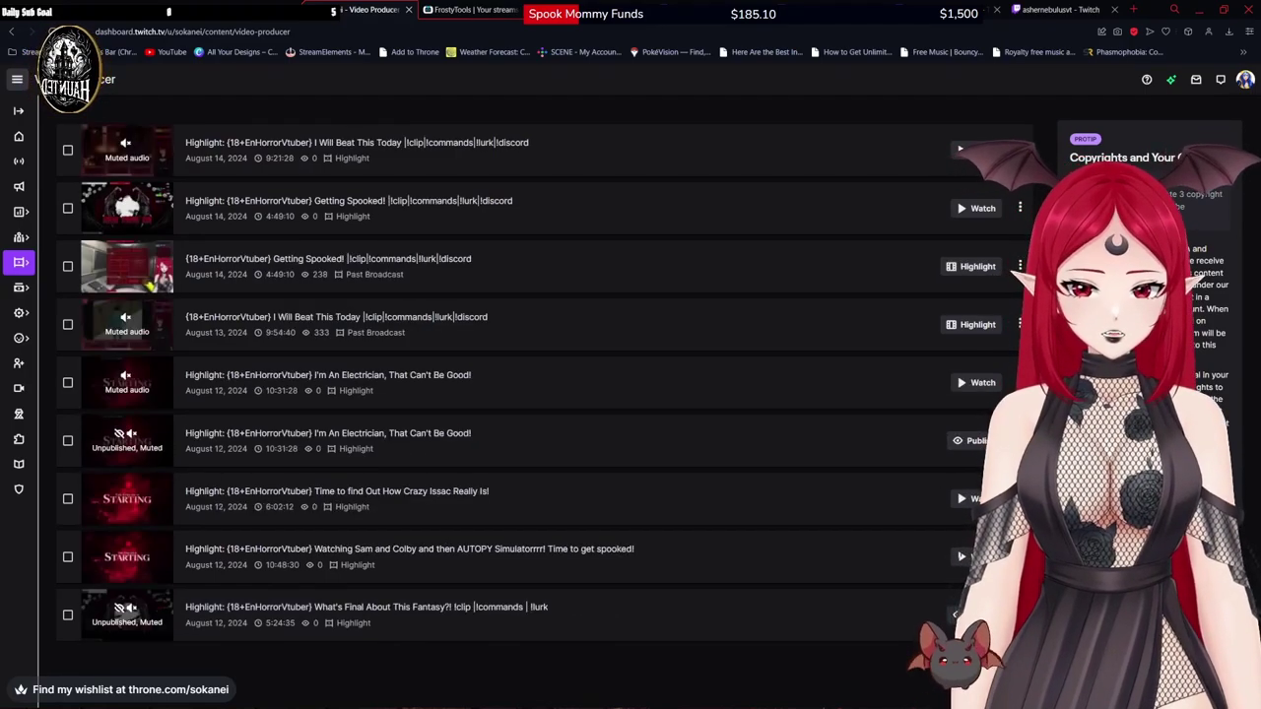
scroll(542, 384, down, 5)
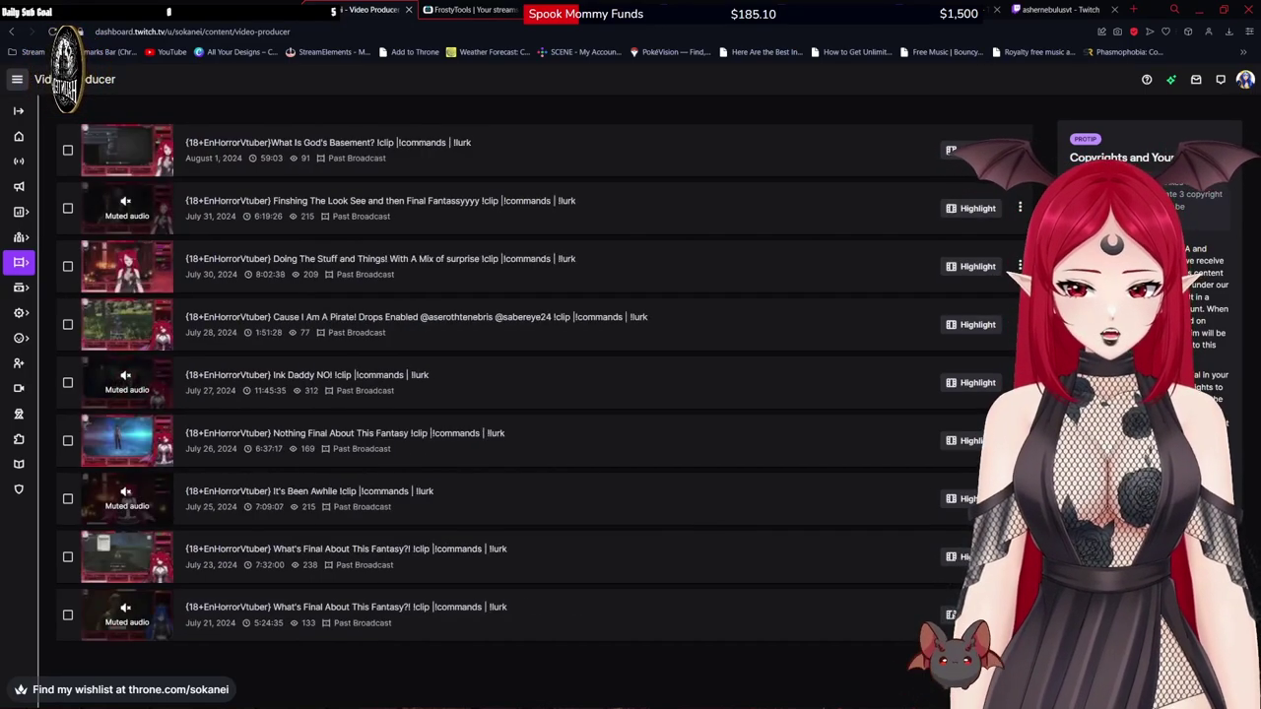
scroll(542, 384, down, 5)
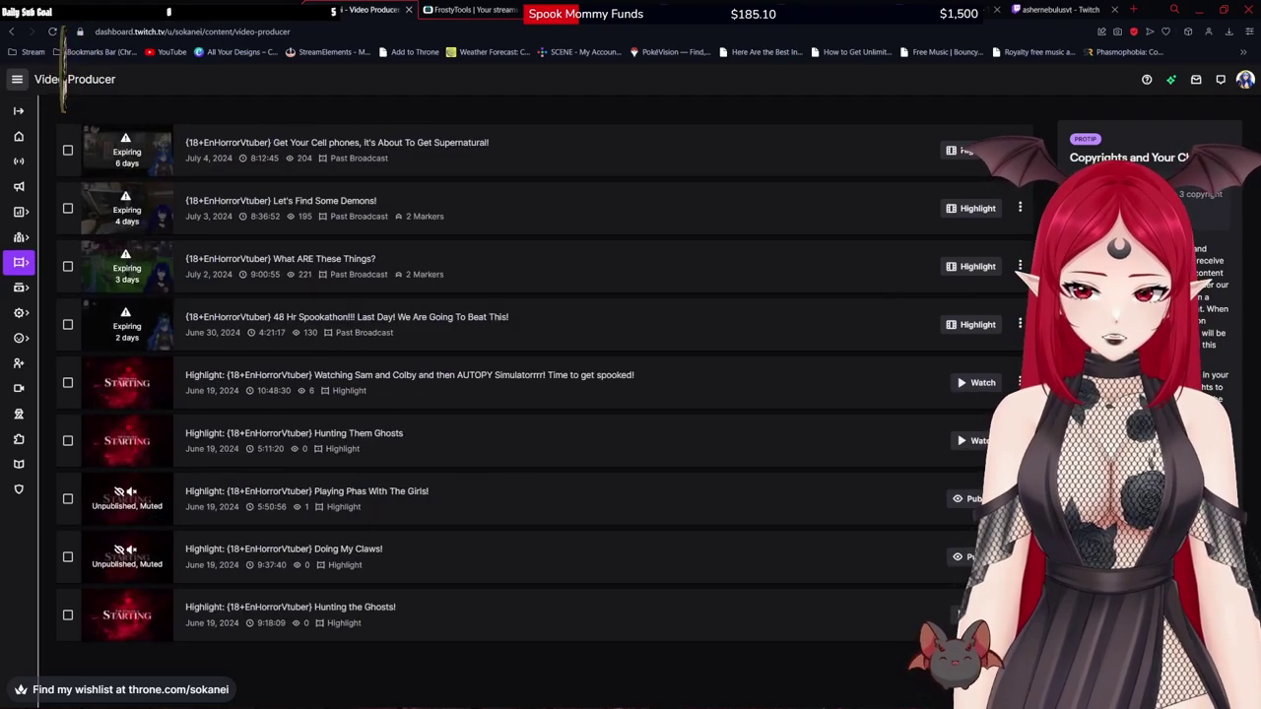
scroll(690, 501, up, 2)
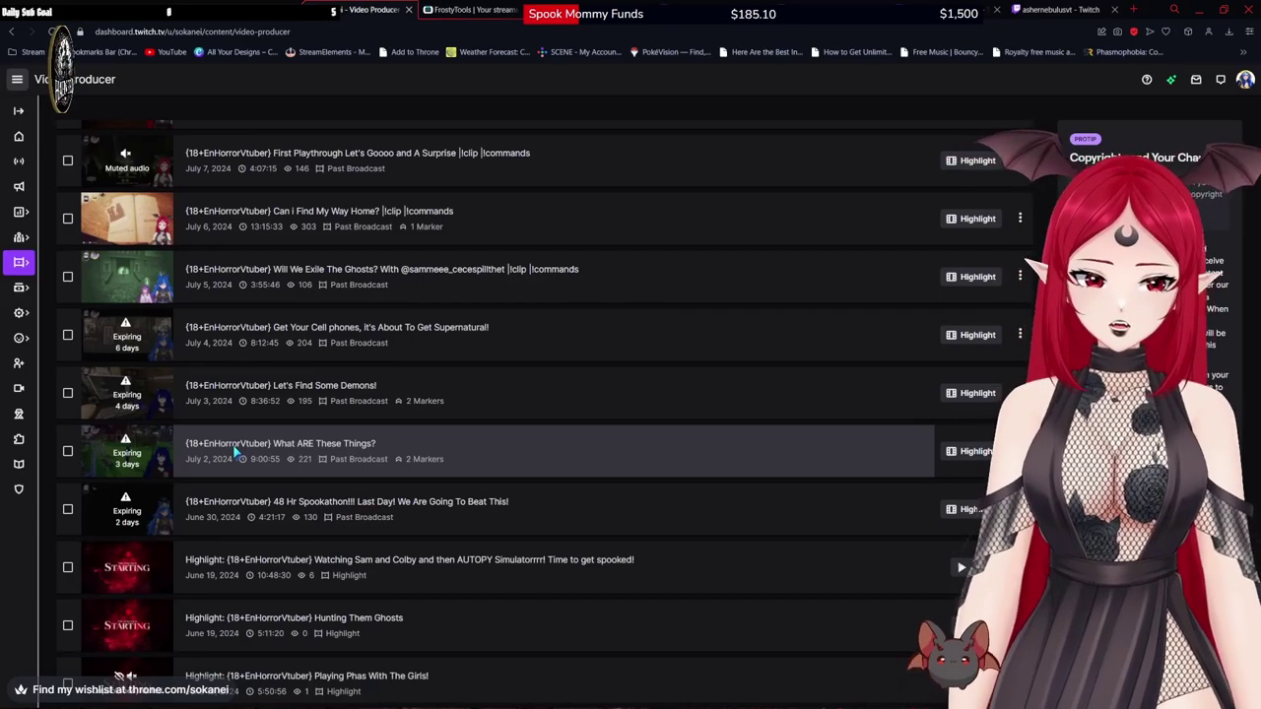
scroll(858, 399, down, 2)
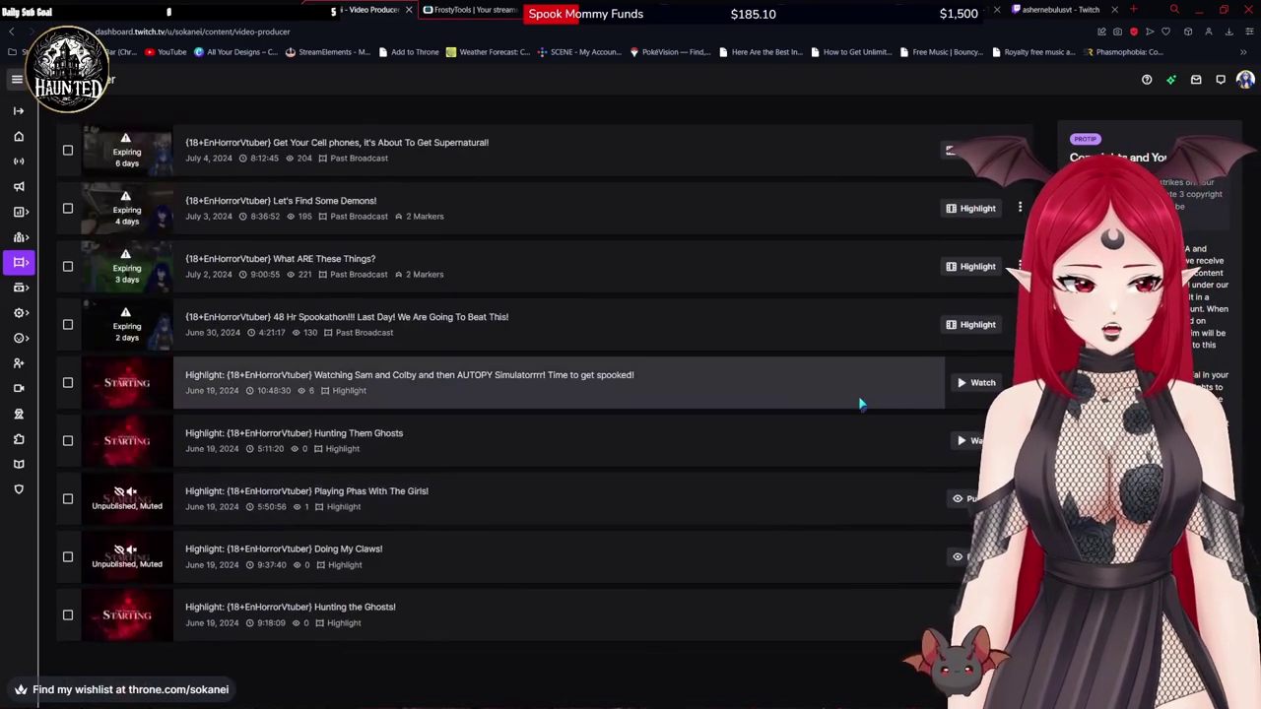
scroll(858, 395, up, 6)
scroll(858, 395, up, 2)
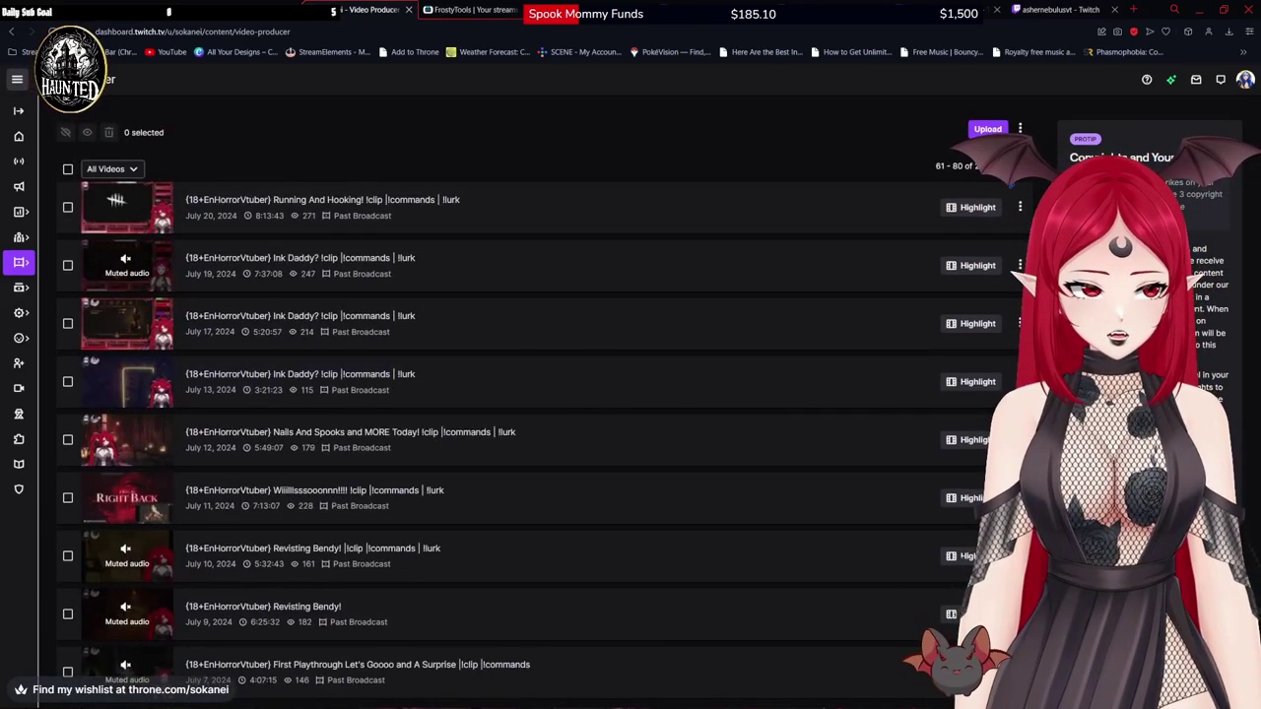
scroll(858, 395, up, 4)
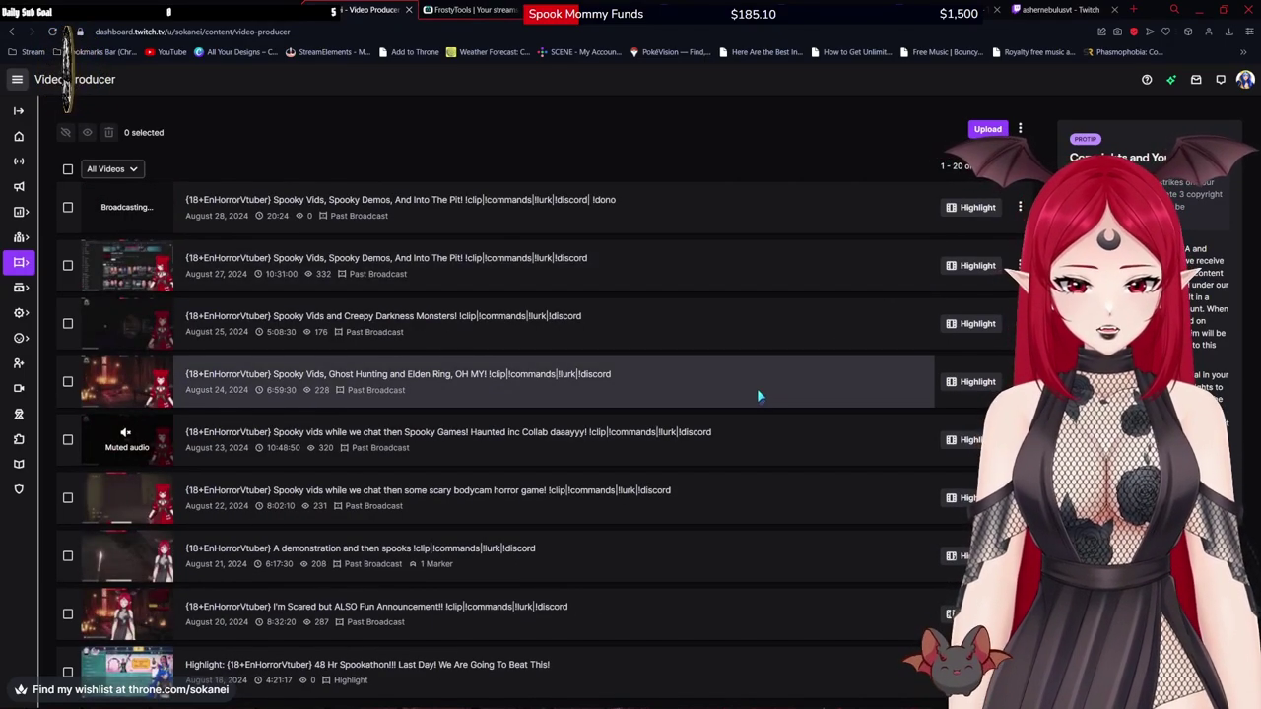
Open the August 20 broadcast "I'm Scared but ALSO Fun Announcement!!" for highlighting and move the playhead to about 06:00:30.
scroll(753, 497, down, 2)
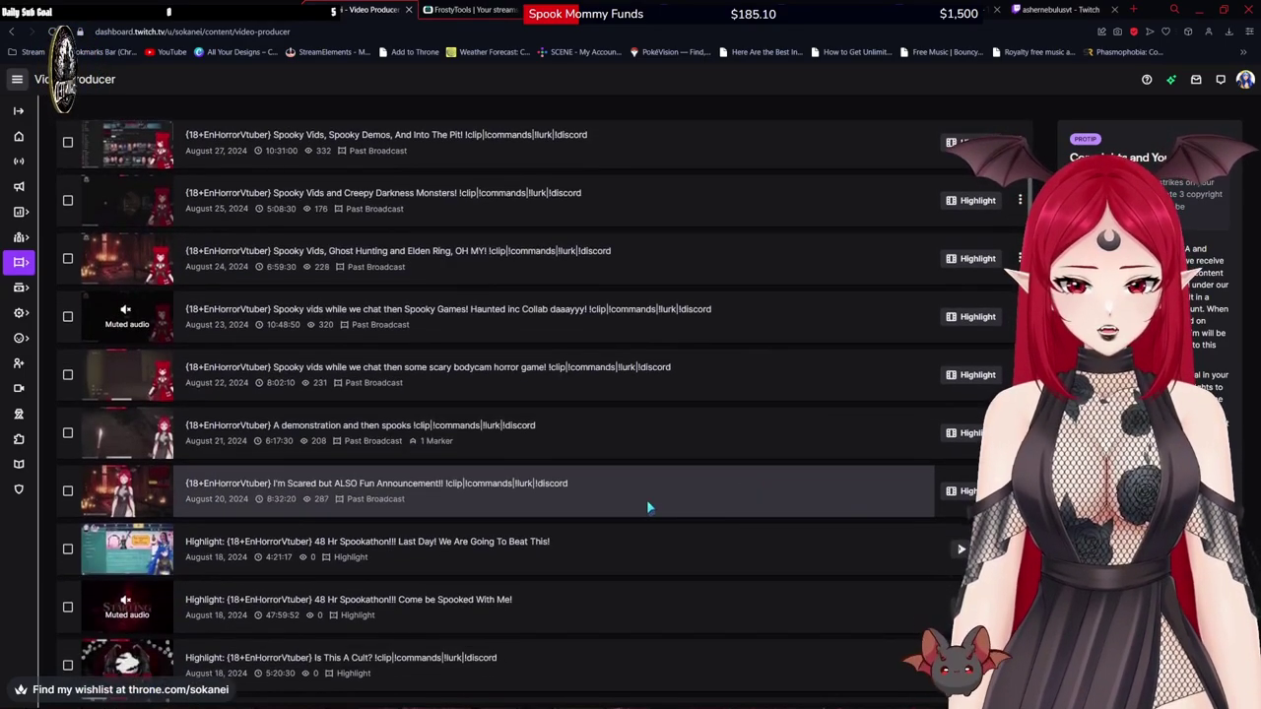
click(962, 493)
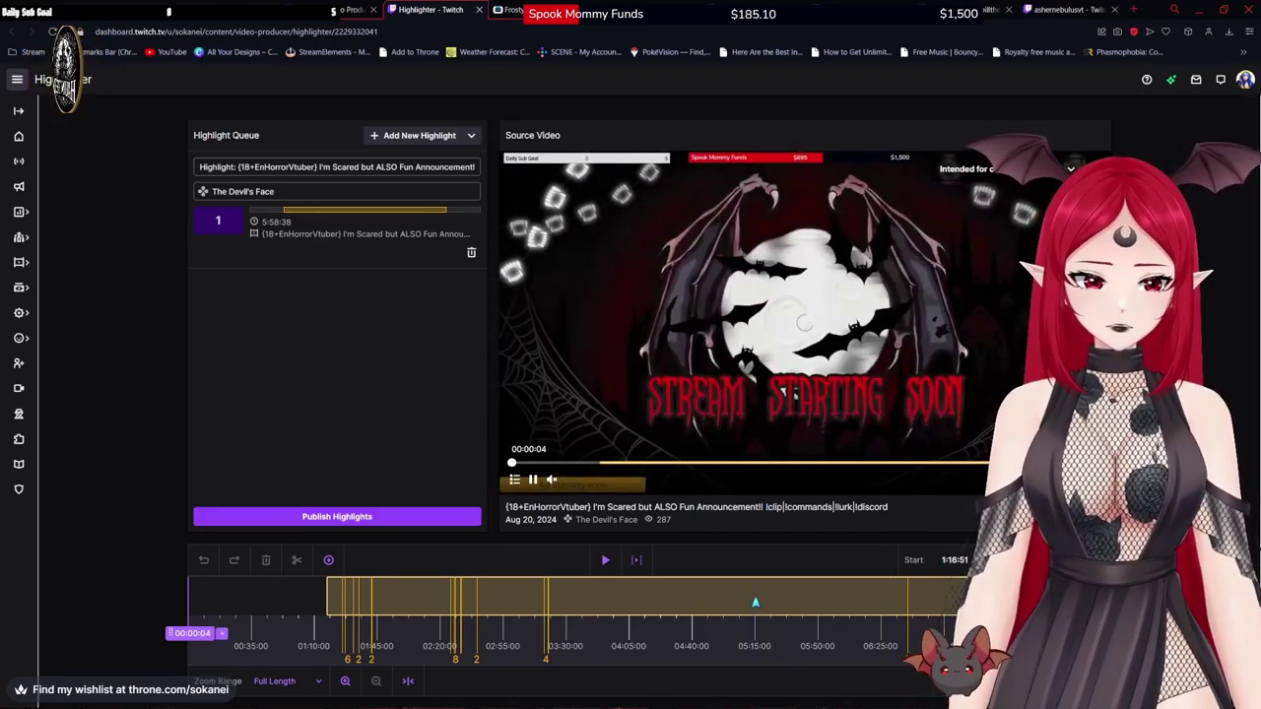
drag(755, 603, 836, 603)
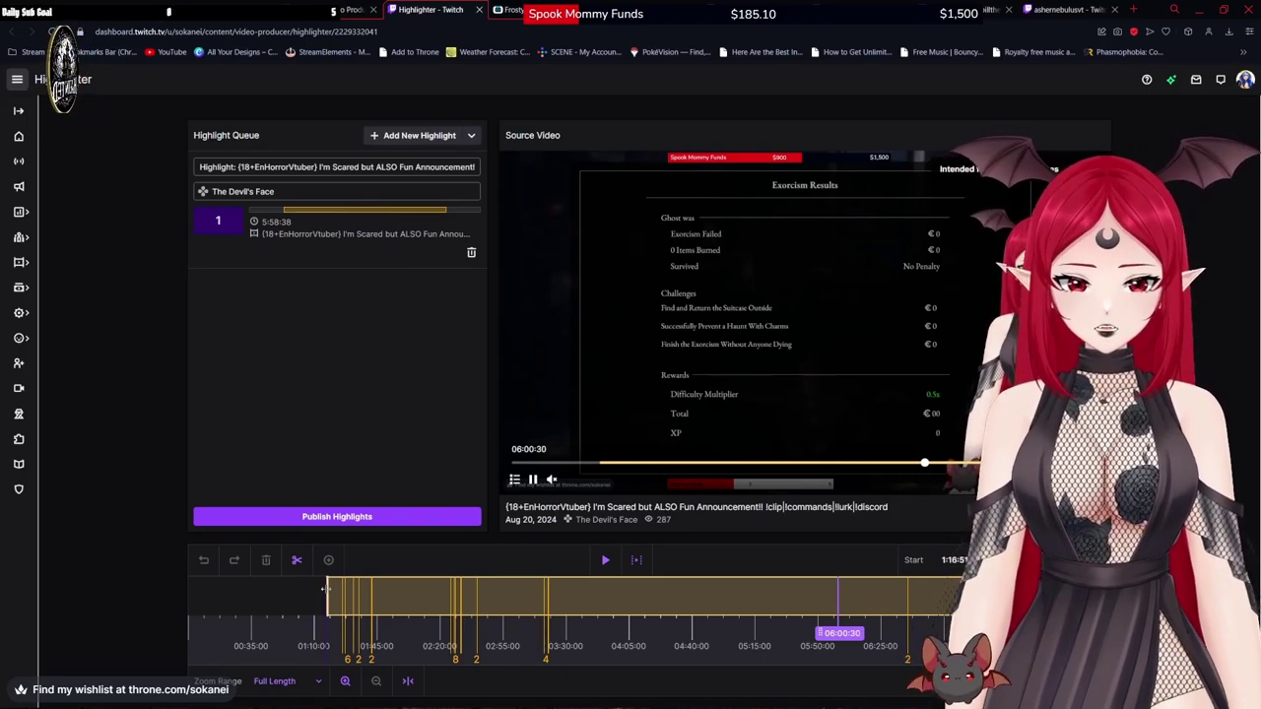
Extend the highlight segment to cover the whole broadcast from 0:00 to 8:32:20, publish it and close its details.
drag(325, 589, 184, 608)
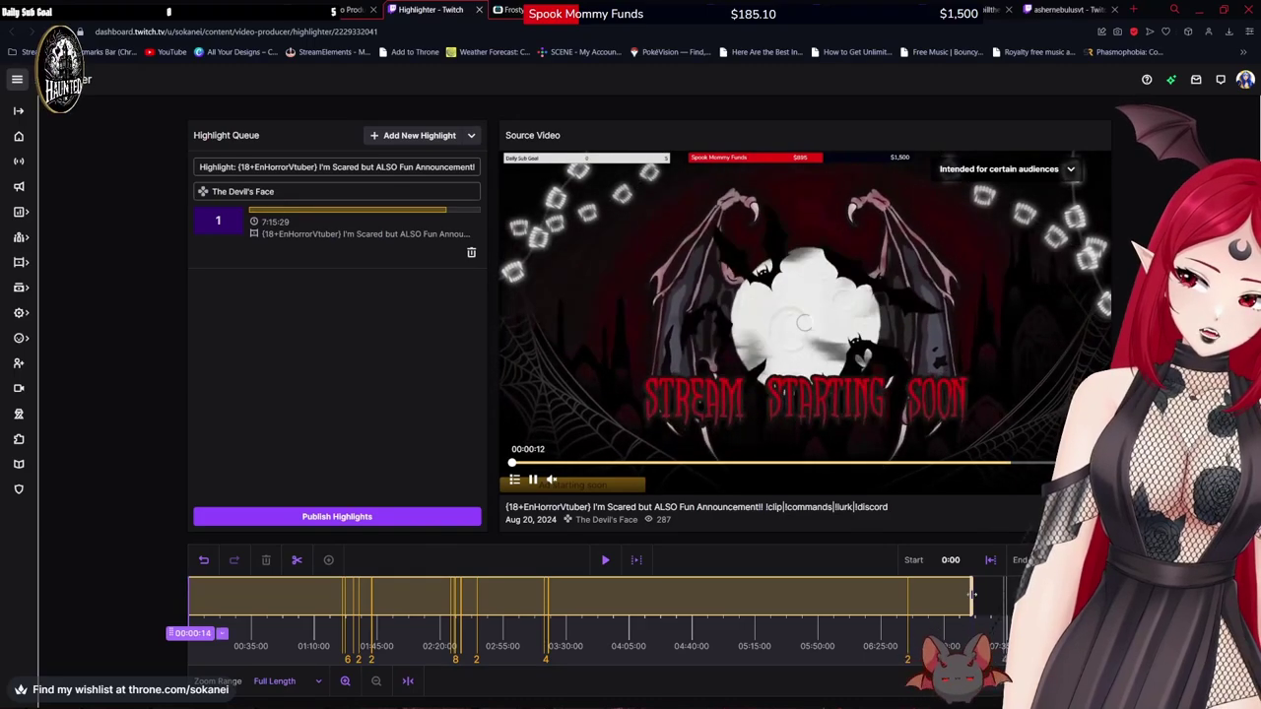
drag(970, 598, 1103, 598)
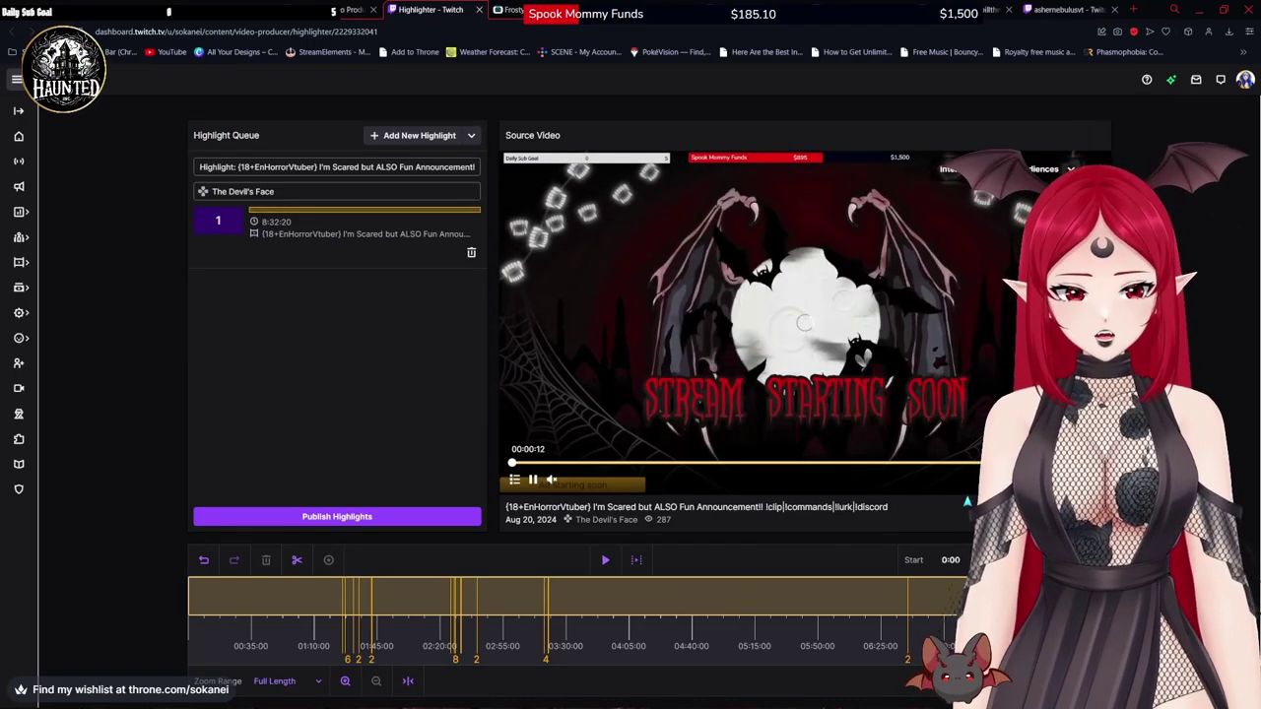
click(337, 516)
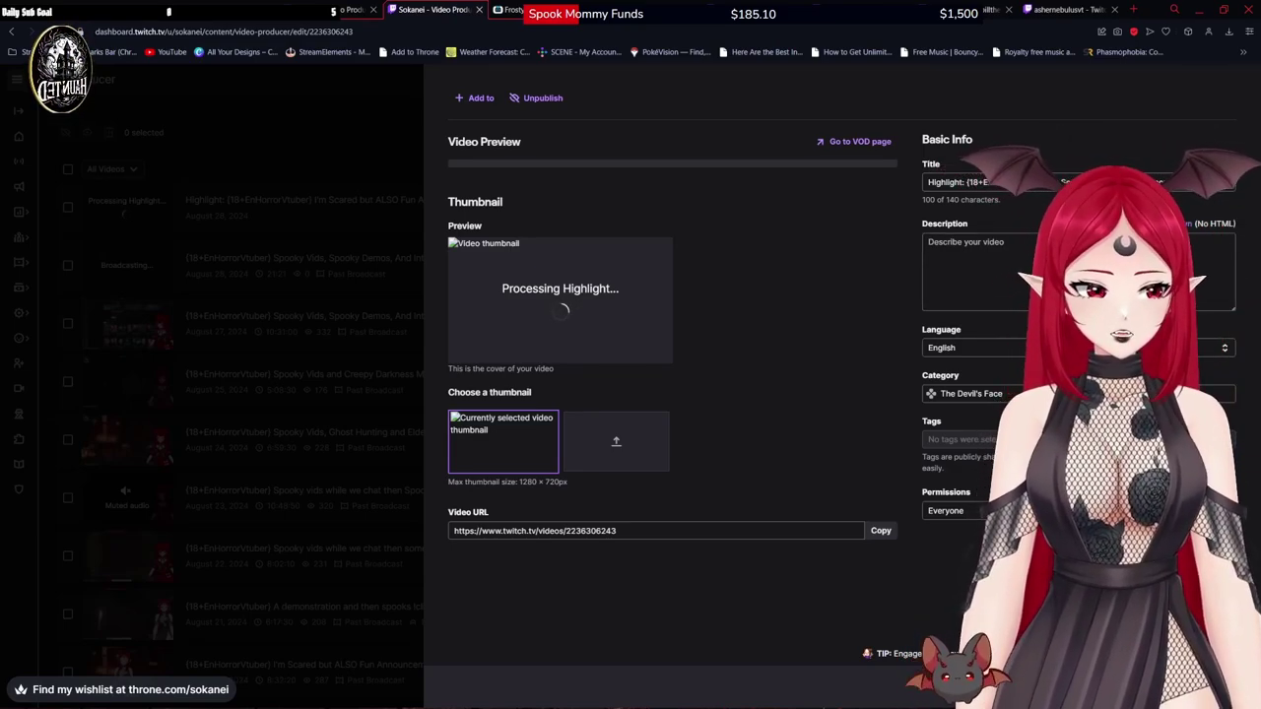
key(Escape)
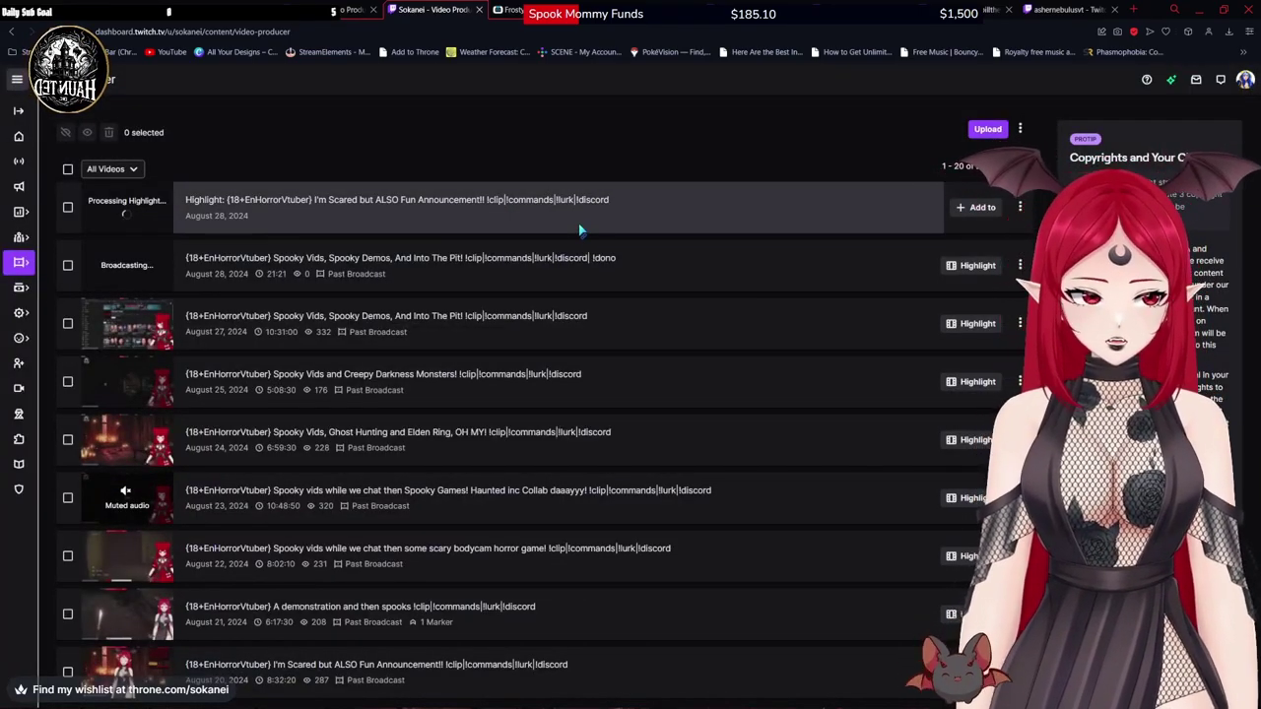
Page through the video list to the oldest entries and examine the saved highlights from 2022.
scroll(581, 246, down, 5)
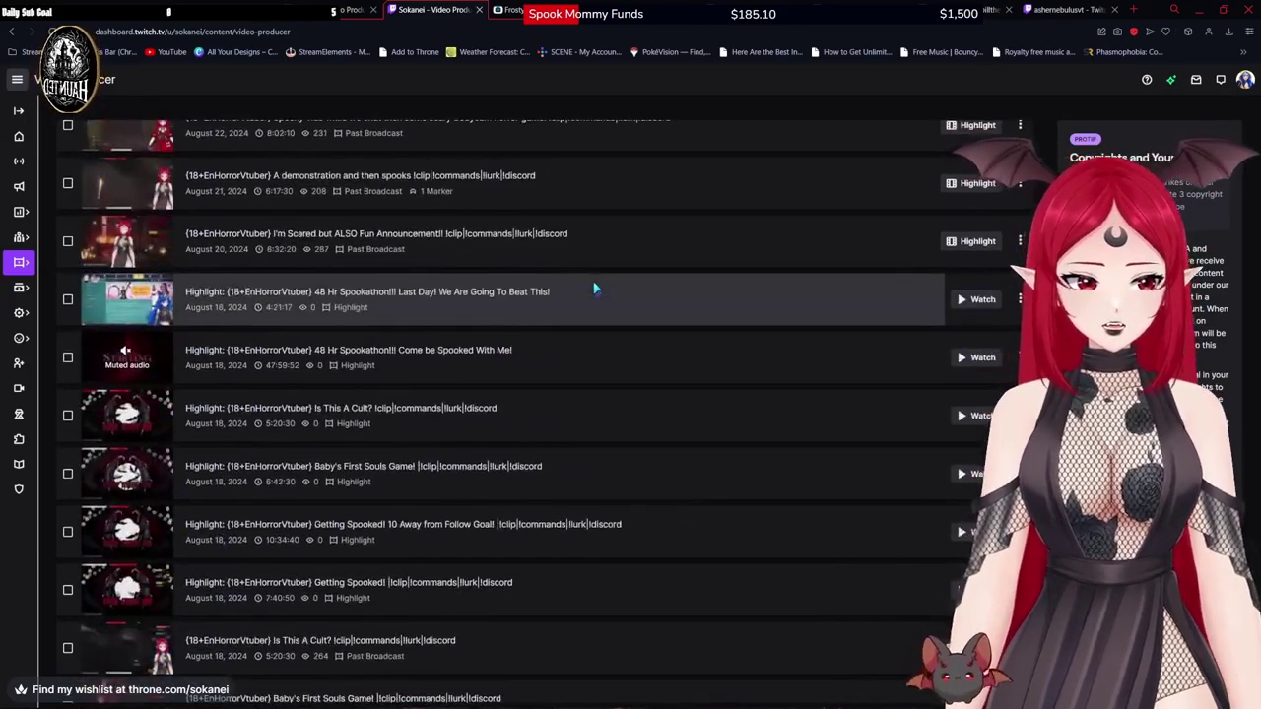
scroll(591, 285, up, 5)
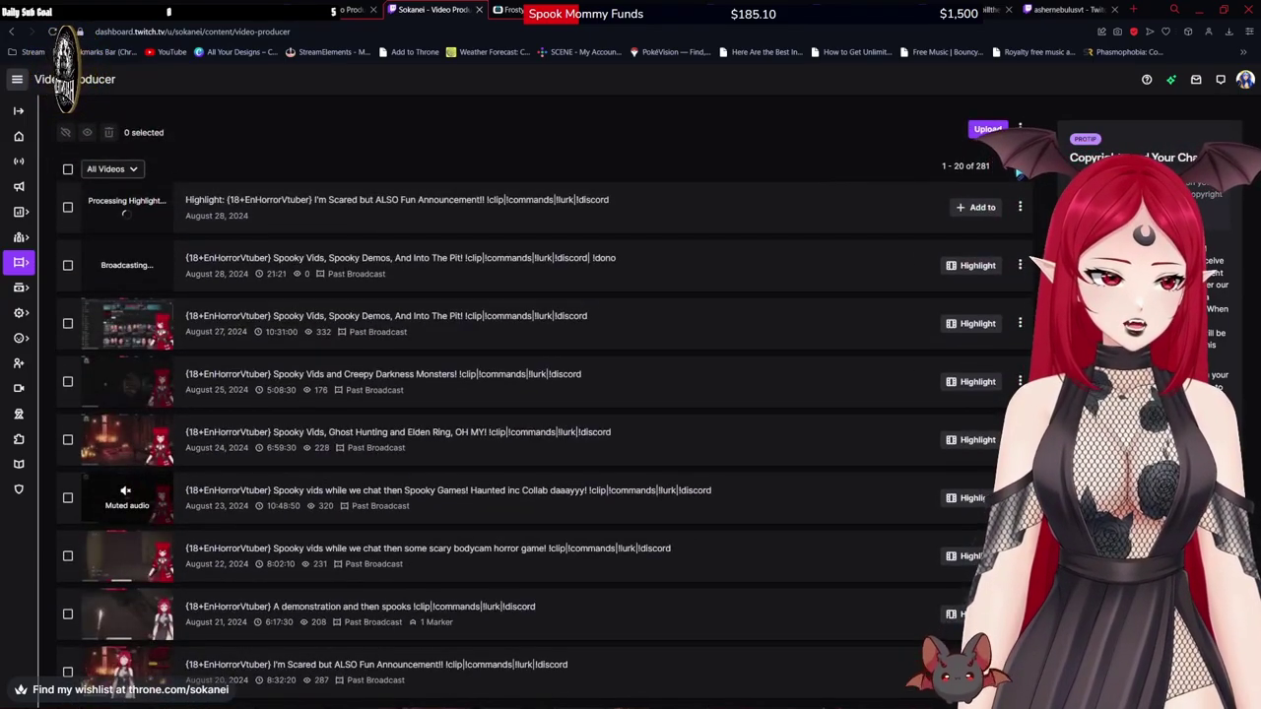
click(1019, 168)
click(1020, 167)
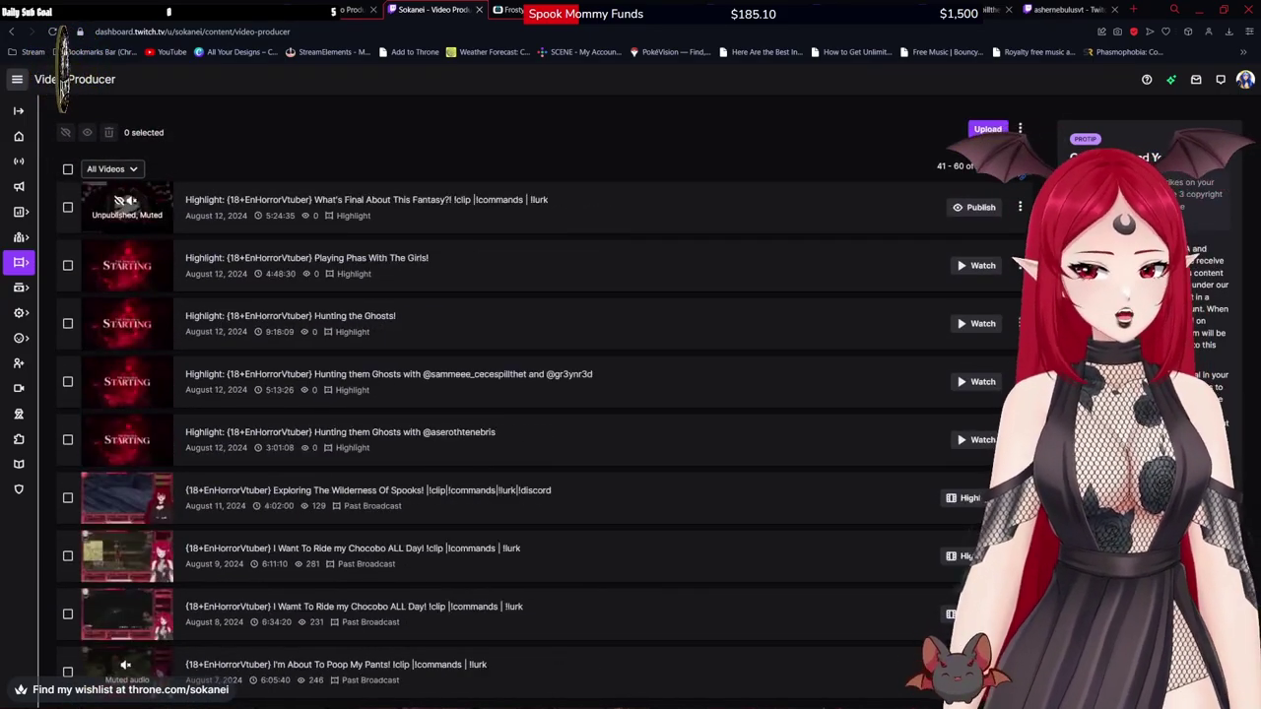
click(1021, 167)
click(1021, 168)
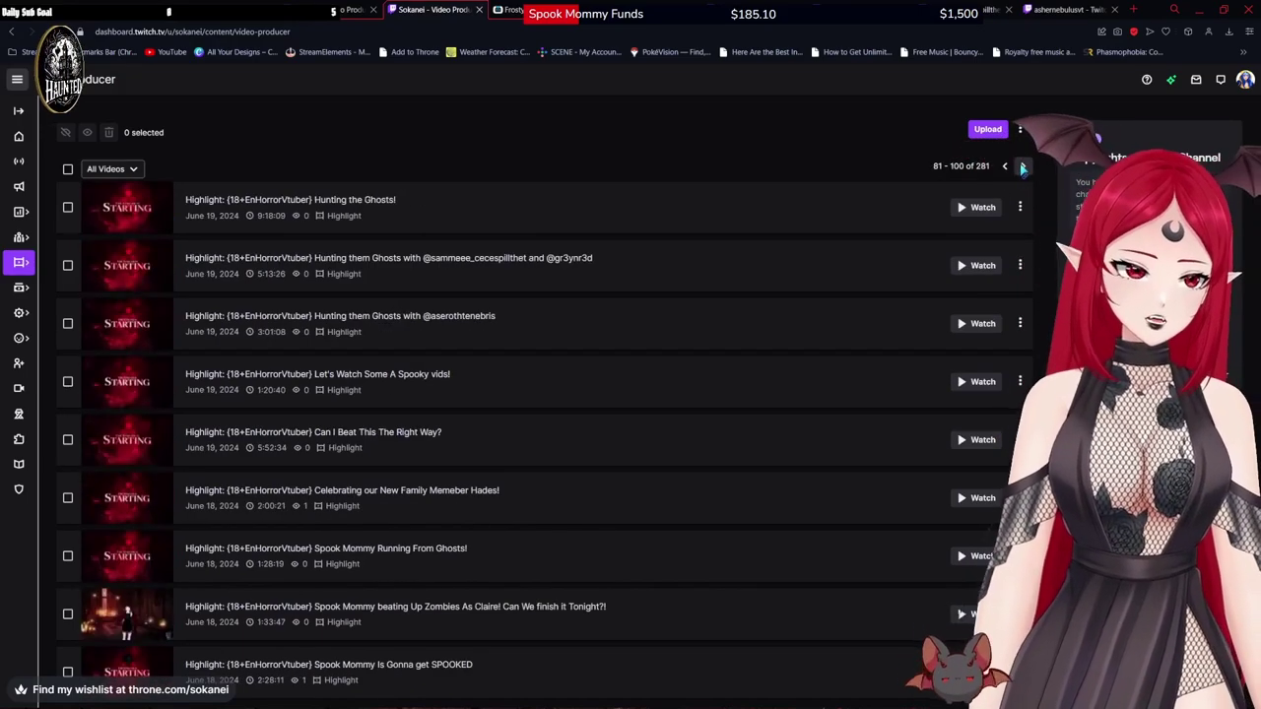
click(1022, 168)
click(1022, 169)
scroll(551, 459, down, 5)
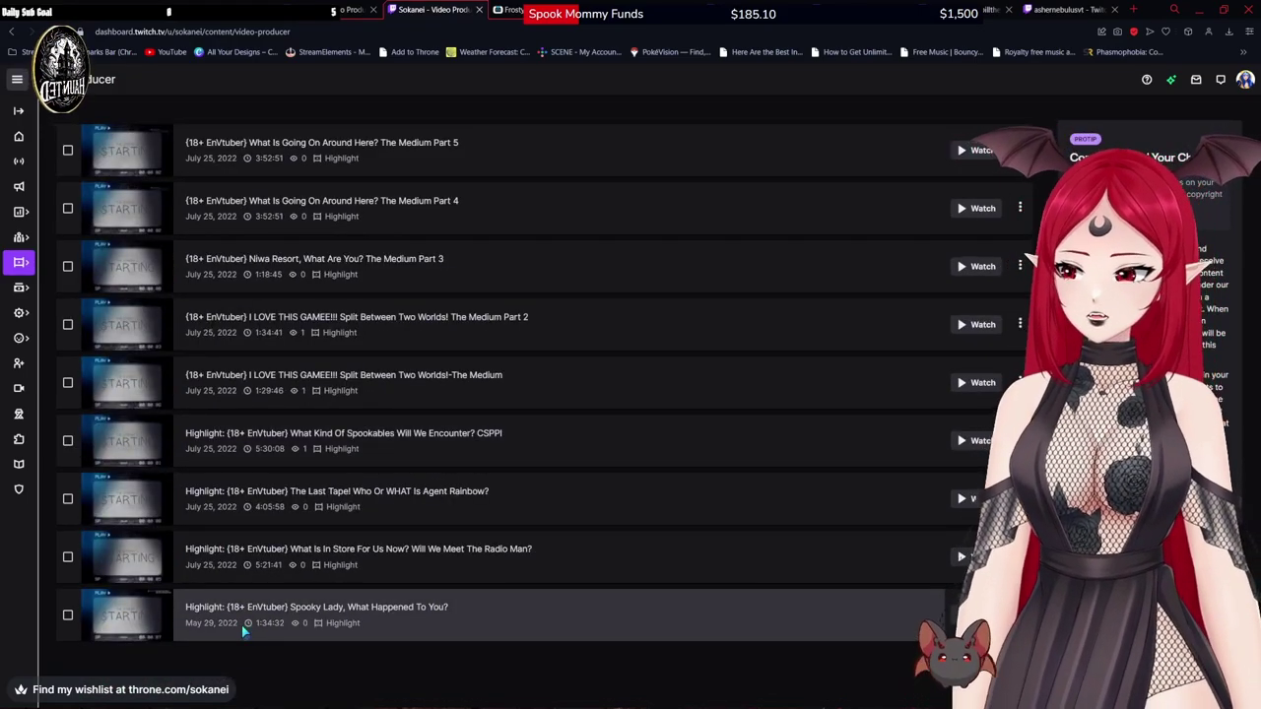
scroll(244, 633, up, 5)
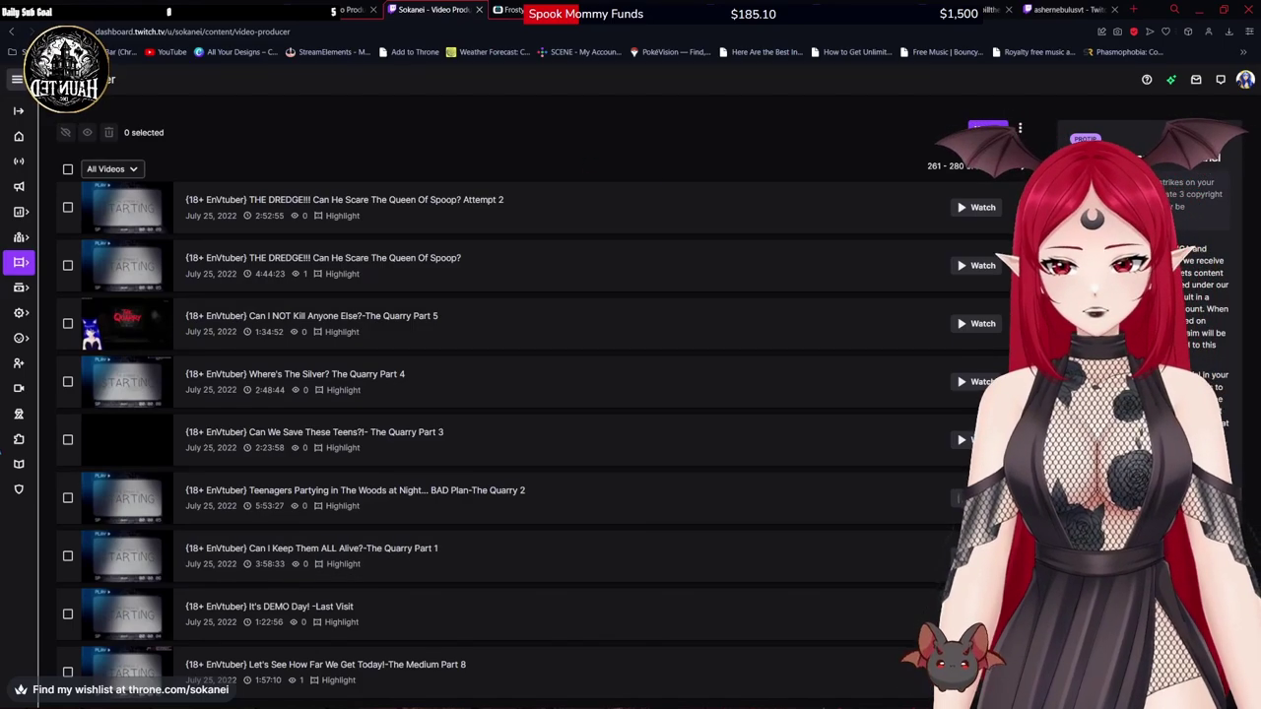
Open the channel's stream settings and view the VOD Settings for storing and publishing past broadcasts.
click(19, 313)
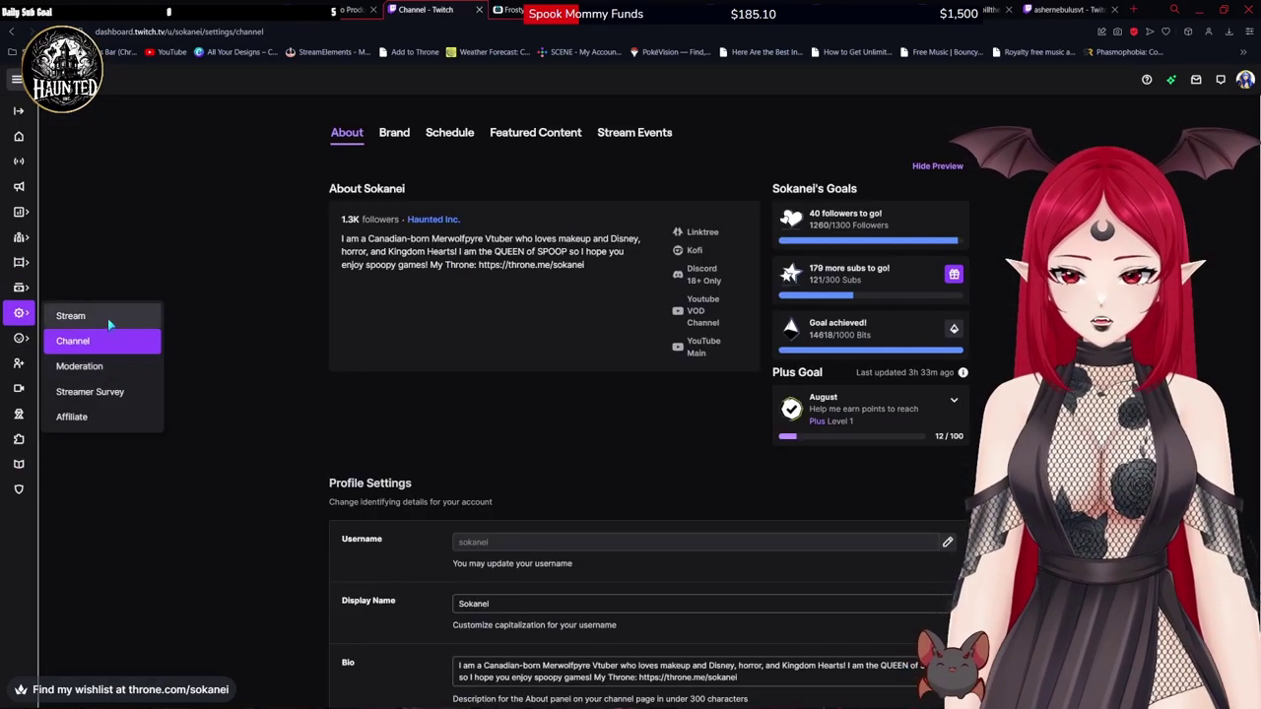
click(71, 316)
scroll(572, 250, down, 3)
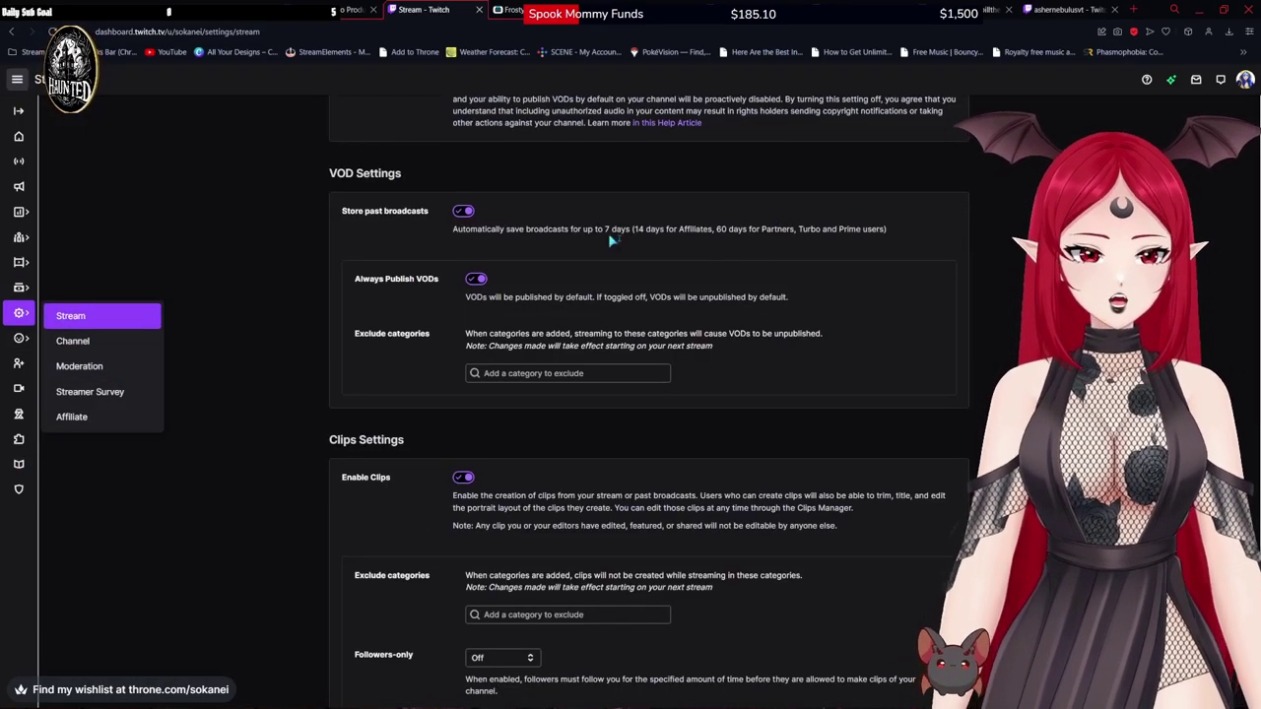